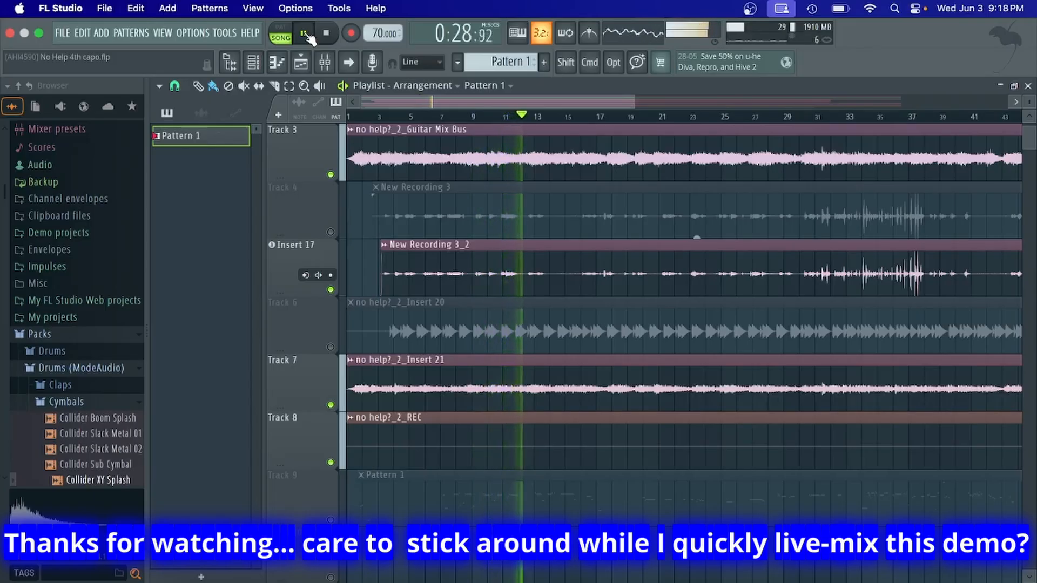
Open the mixer during playback and examine the effect chains of the Bass, Guitar, Vocoder and Vox Bus tracks.
key(F9)
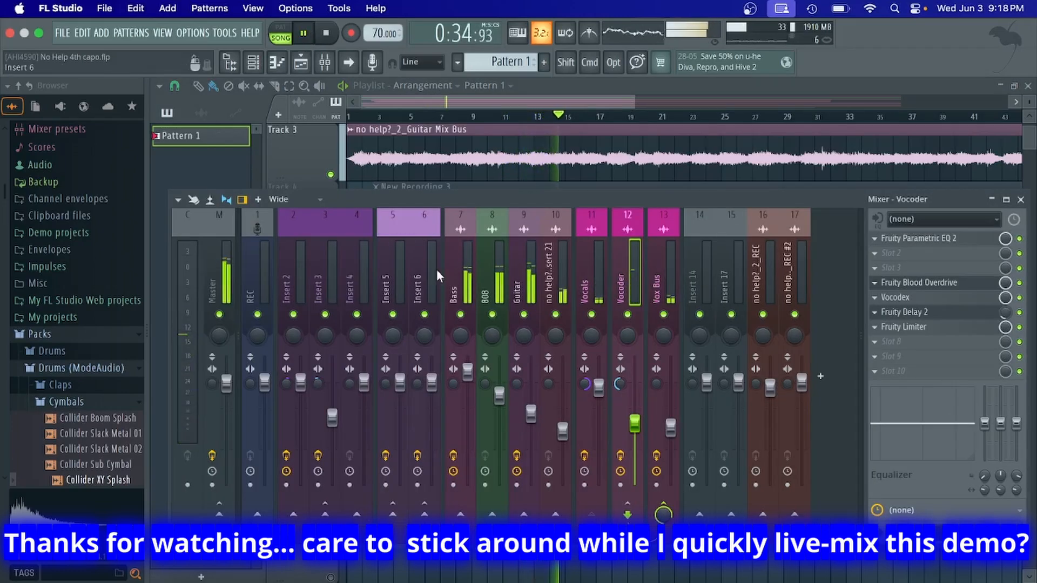
click(504, 261)
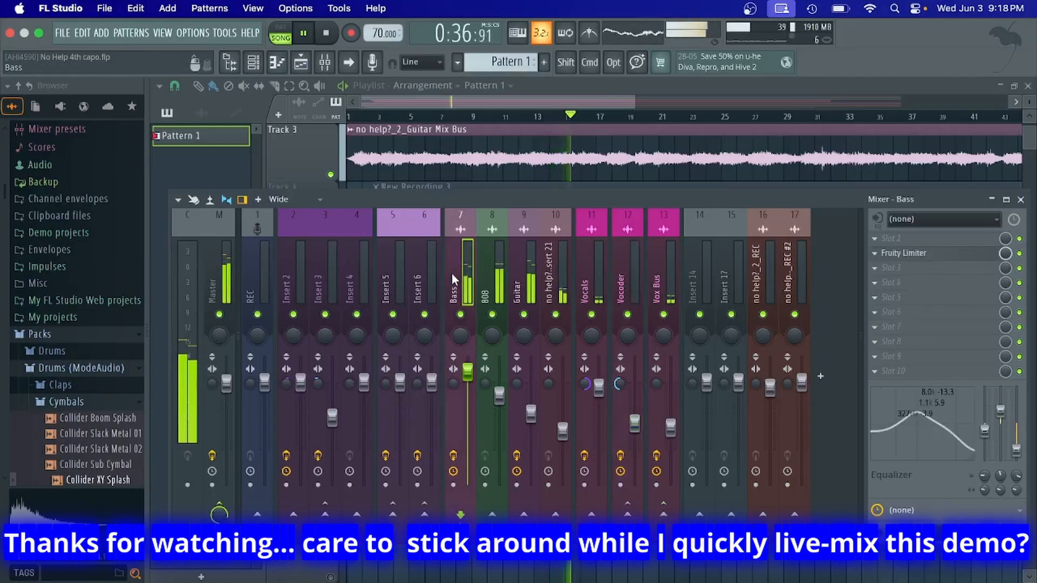
key(Right)
key(Right)
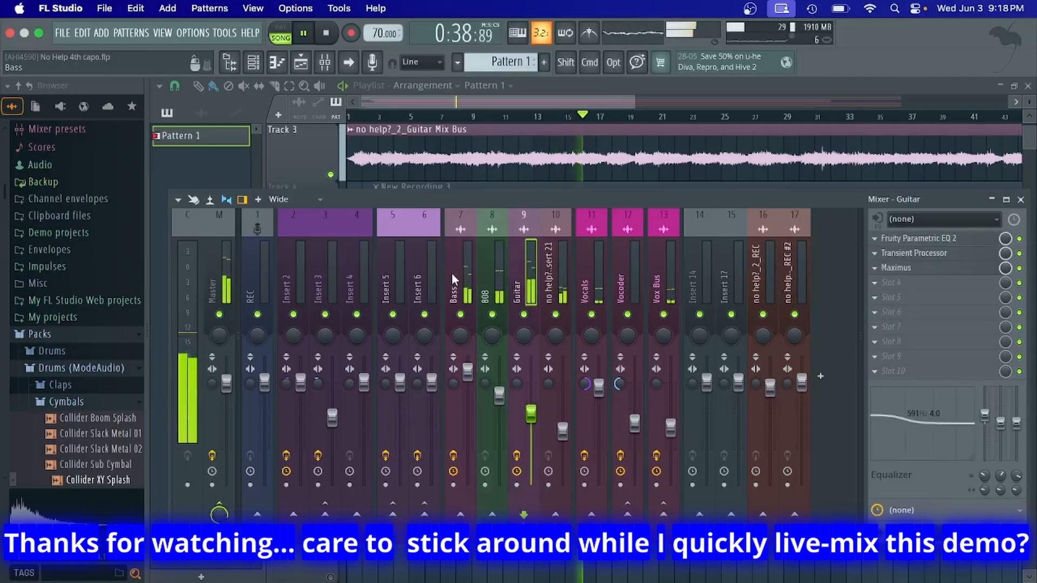
key(Right)
key(Right)
key(Right)
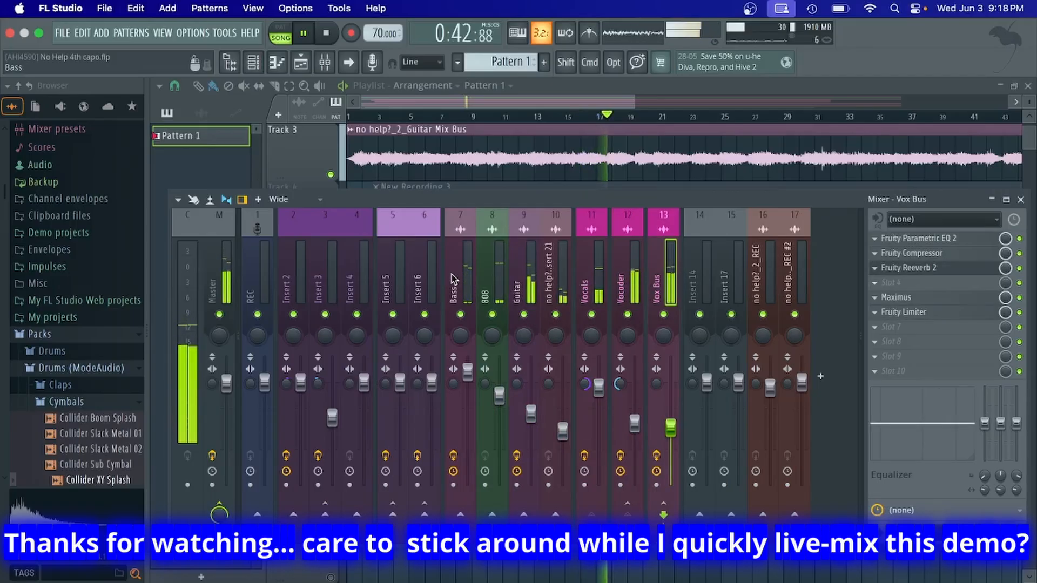
key(Left)
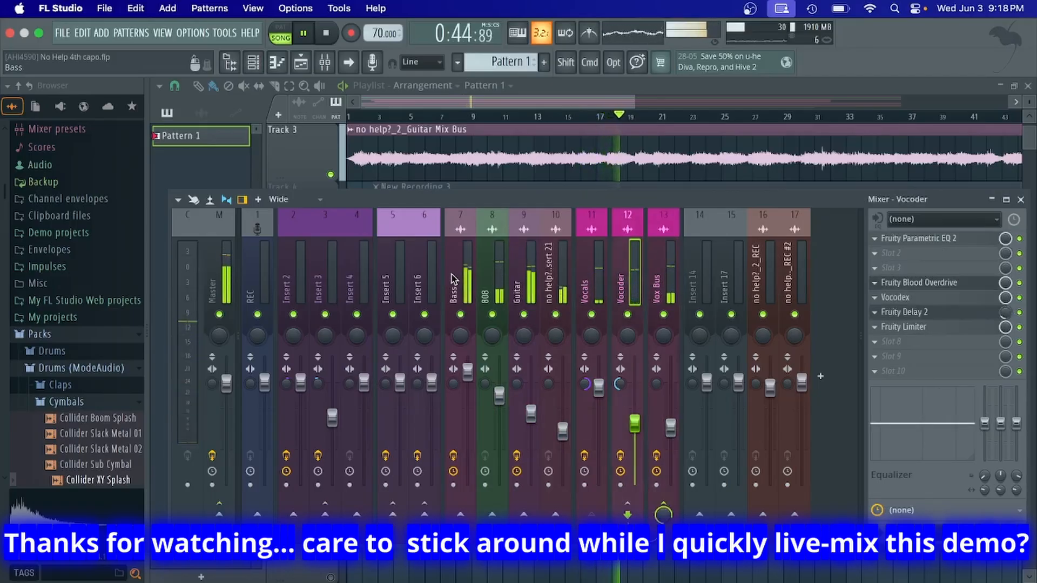
key(Left)
key(Right)
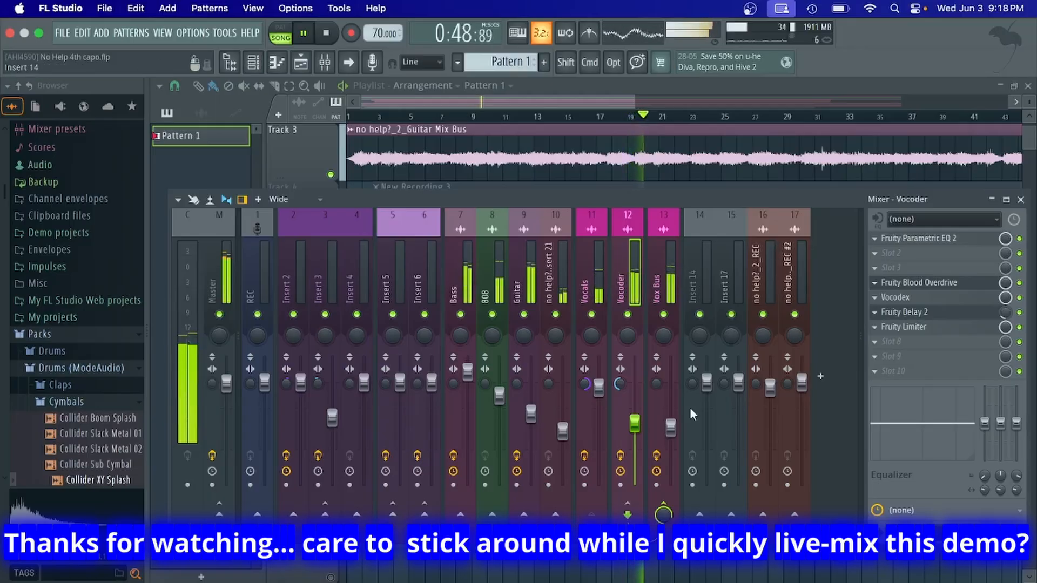
click(672, 256)
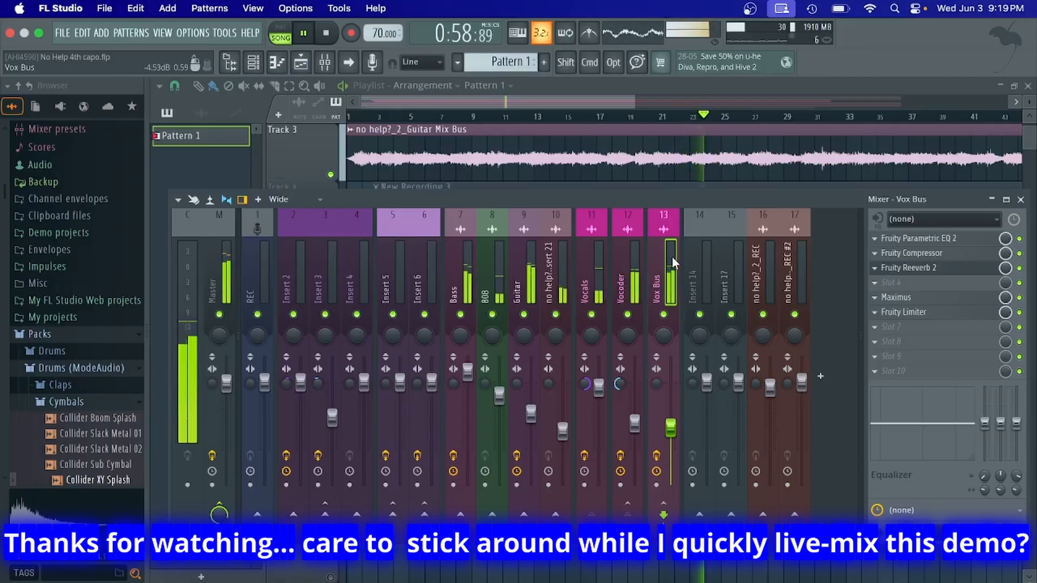
Check the Vocals track's effects, including its Fruity Limiter, and the Vocoder track's effect chain in the mixer.
click(716, 84)
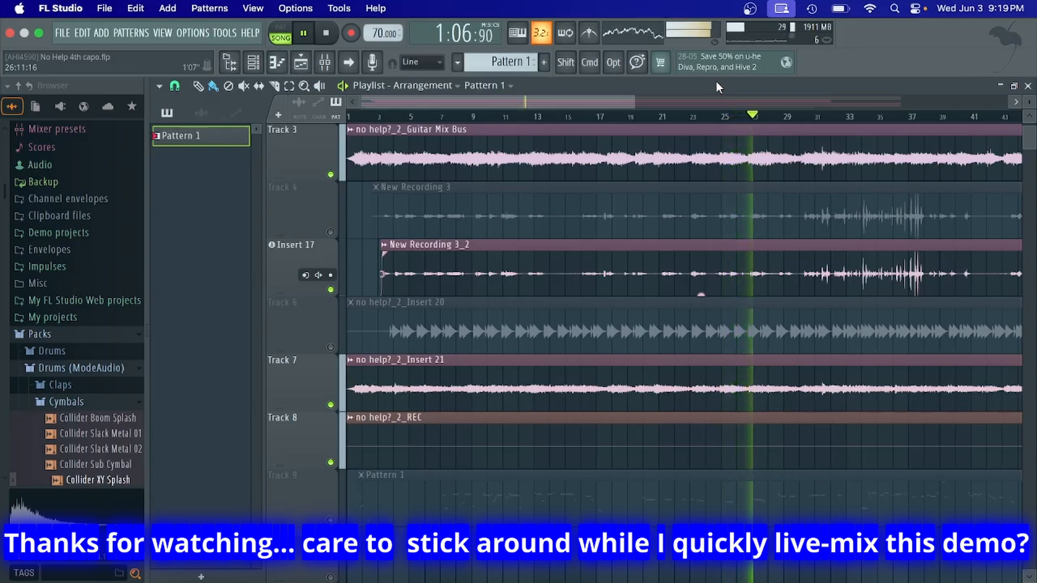
key(F9)
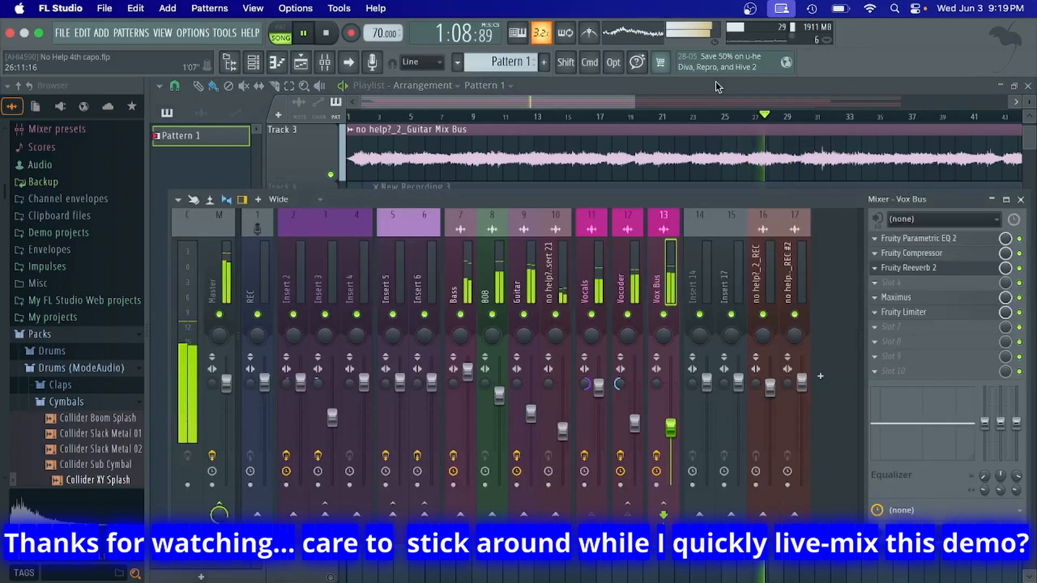
click(590, 267)
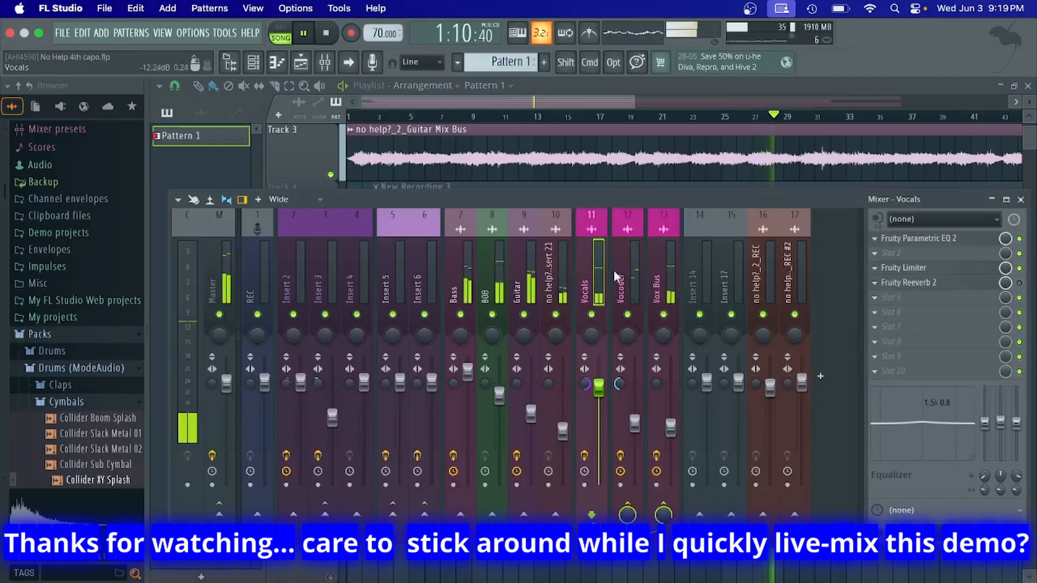
click(915, 268)
click(741, 198)
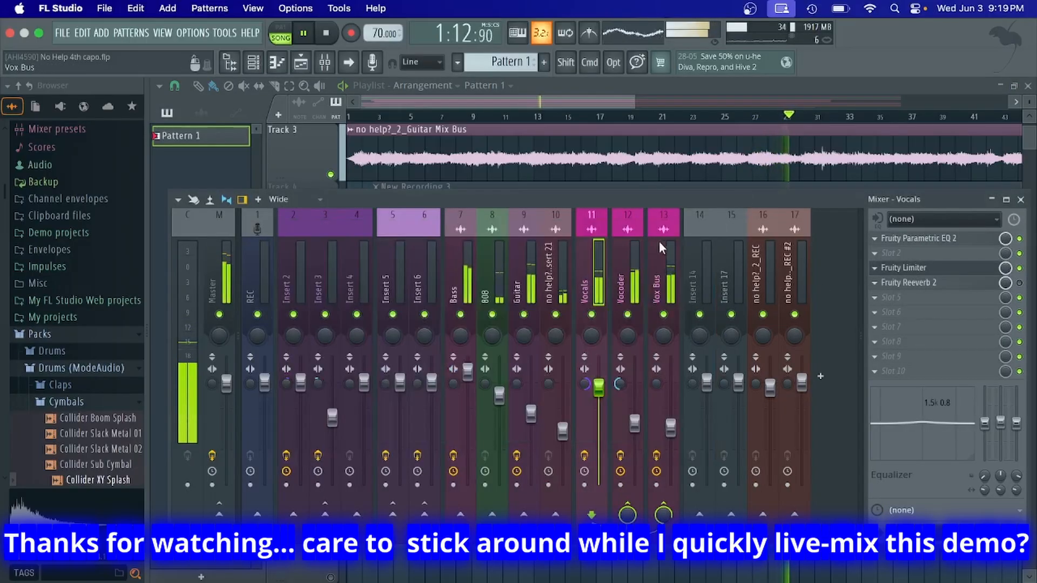
click(627, 270)
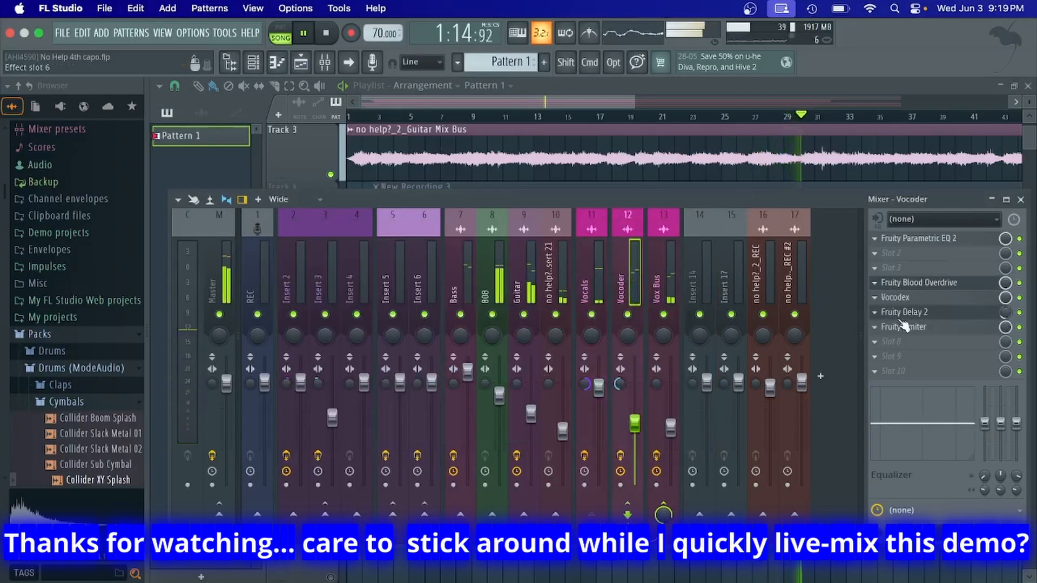
Open the Vox Bus track's Fruity Compressor and Fruity Limiter and arrange their windows so both are visible.
click(672, 274)
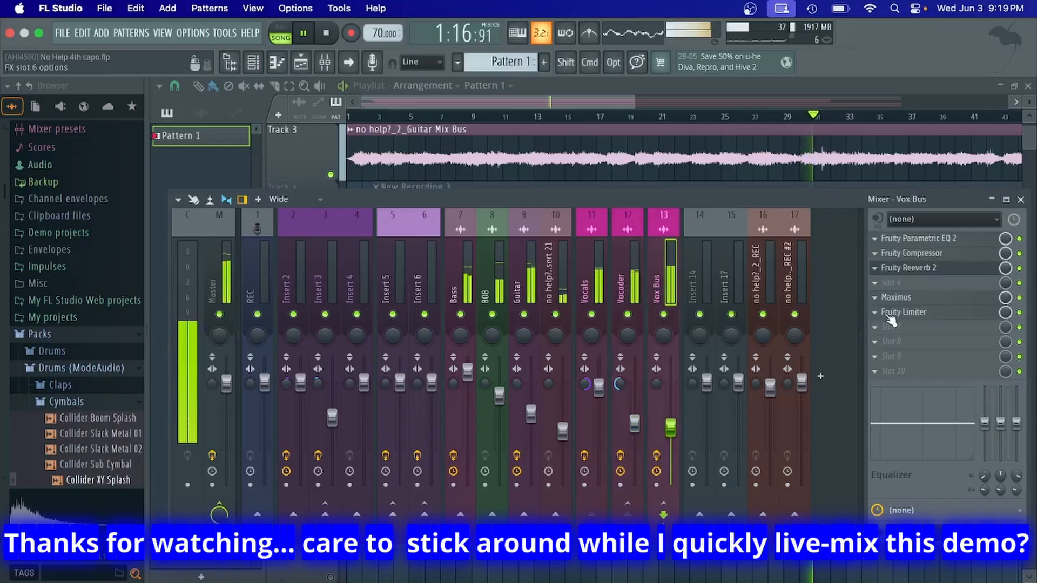
click(932, 254)
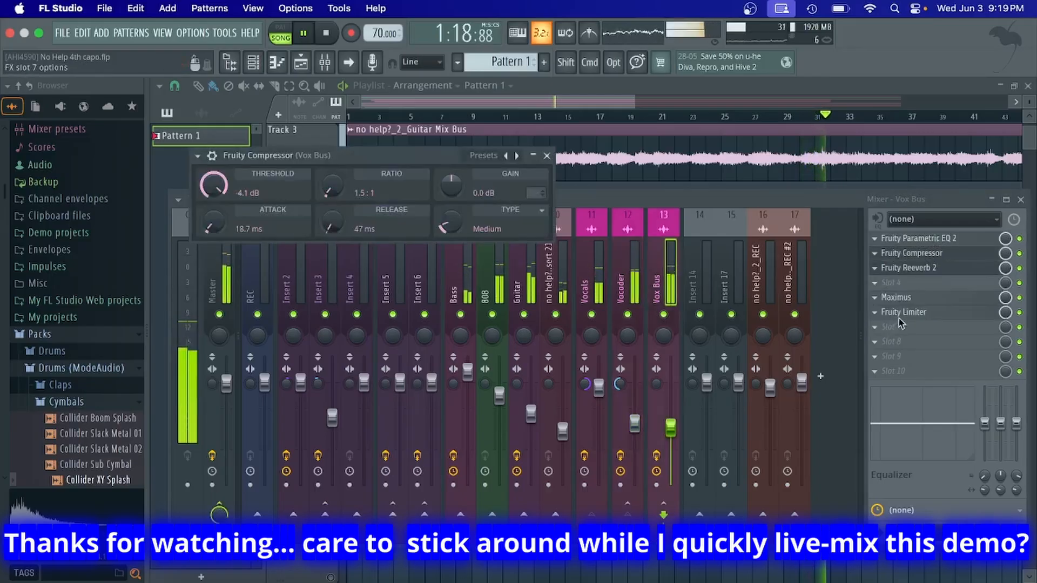
click(900, 319)
drag(566, 207, 592, 280)
drag(437, 151, 440, 146)
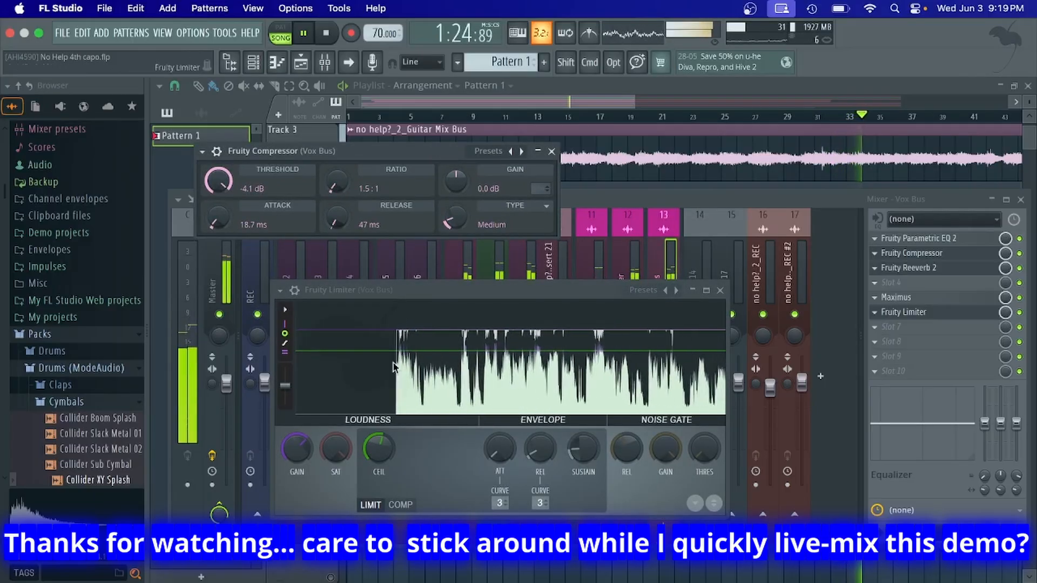
Lower the compressor threshold in the Vox Bus Fruity Limiter, set its ratio to 1.1:1, and return to limiter mode.
click(406, 505)
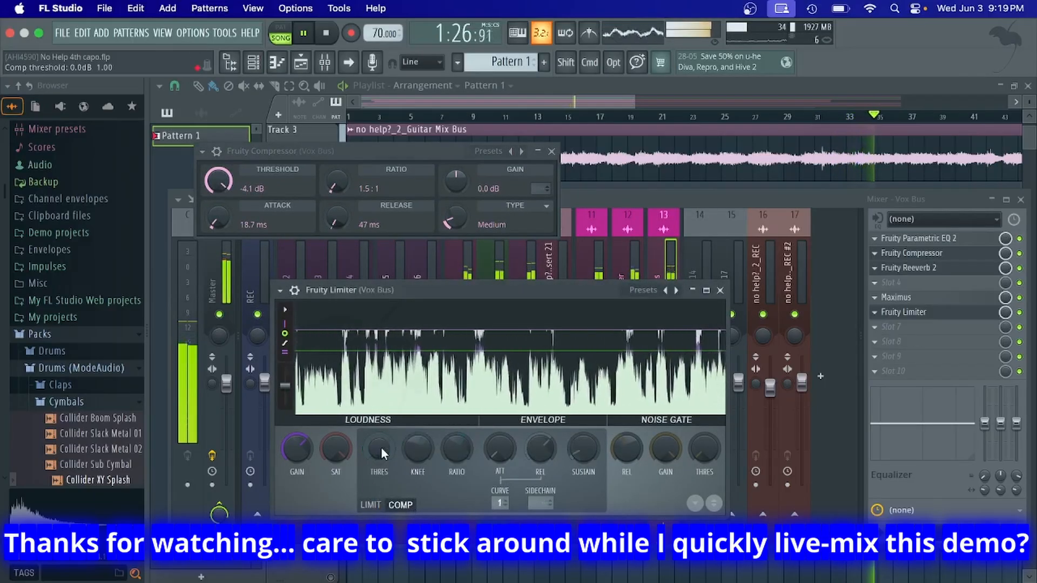
drag(380, 447, 378, 446)
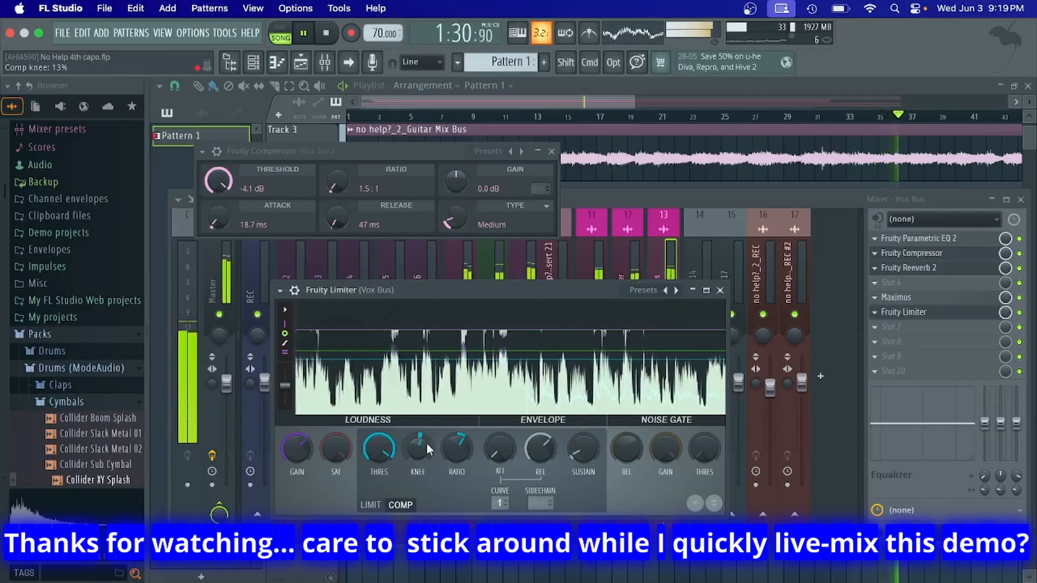
drag(457, 448, 457, 454)
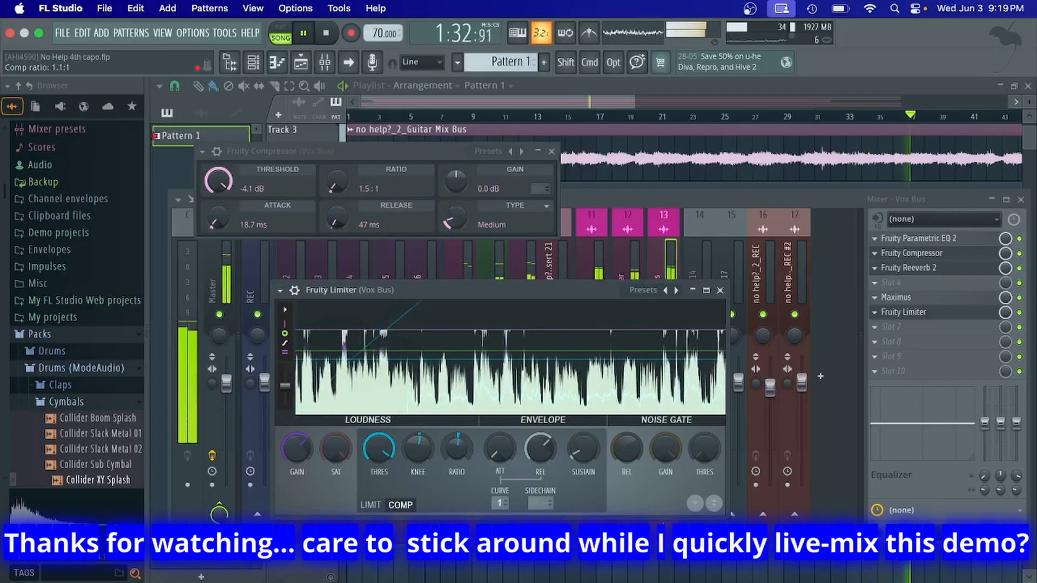
click(371, 505)
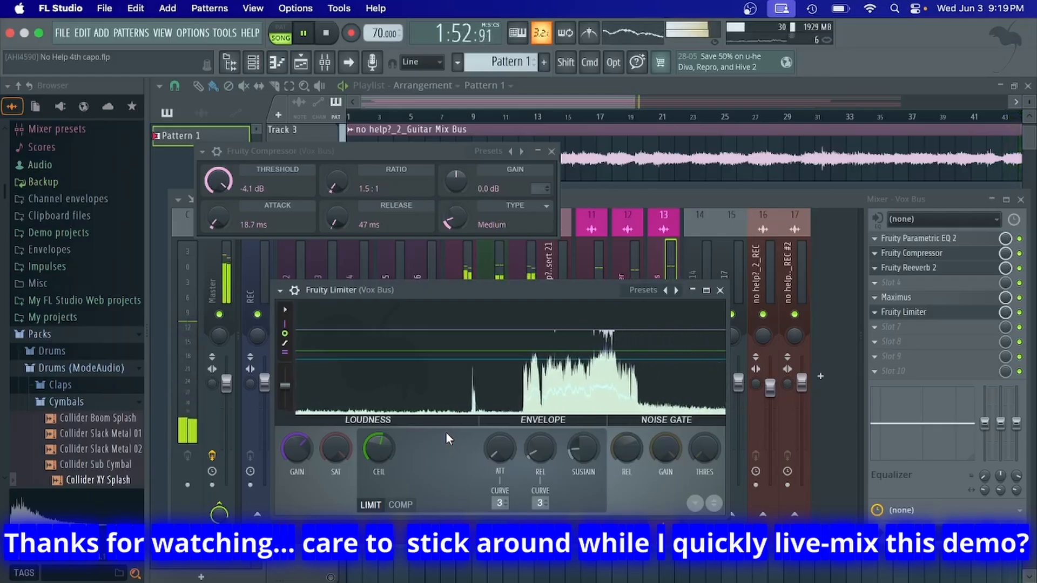
Inspect the high, mid and low band settings of Maximus on the Vox Bus track.
click(907, 297)
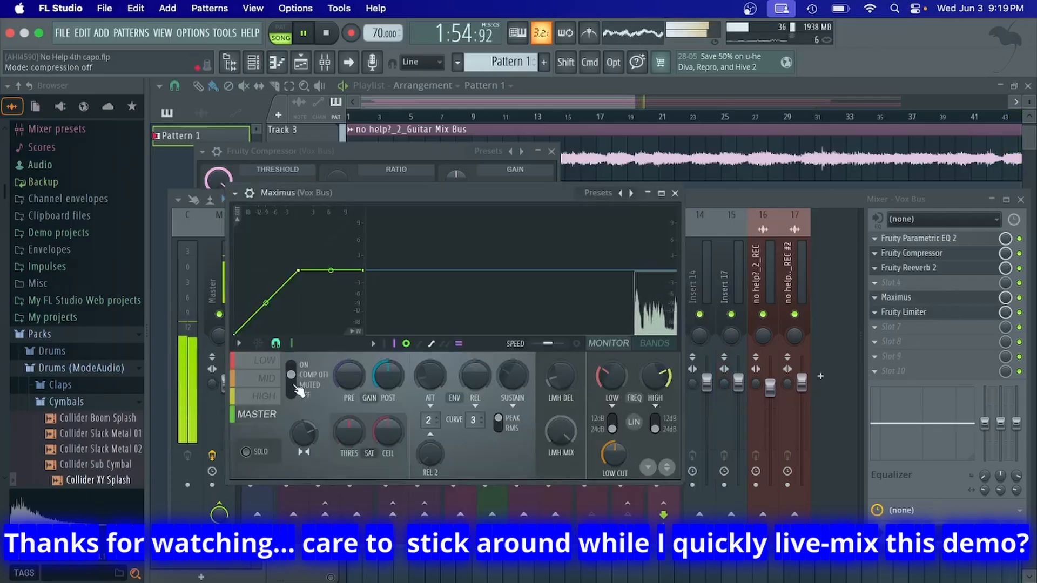
click(264, 396)
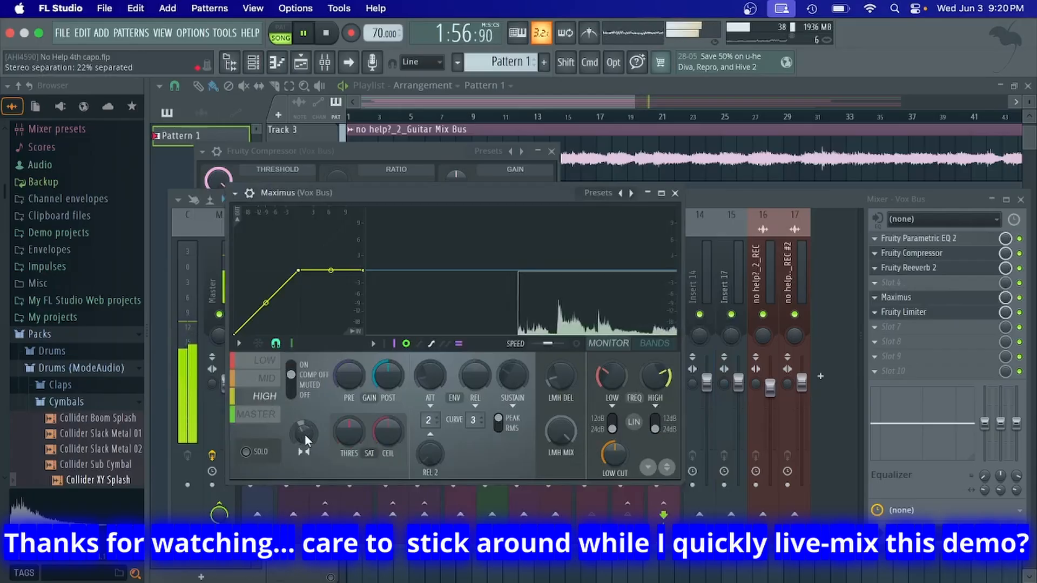
click(264, 378)
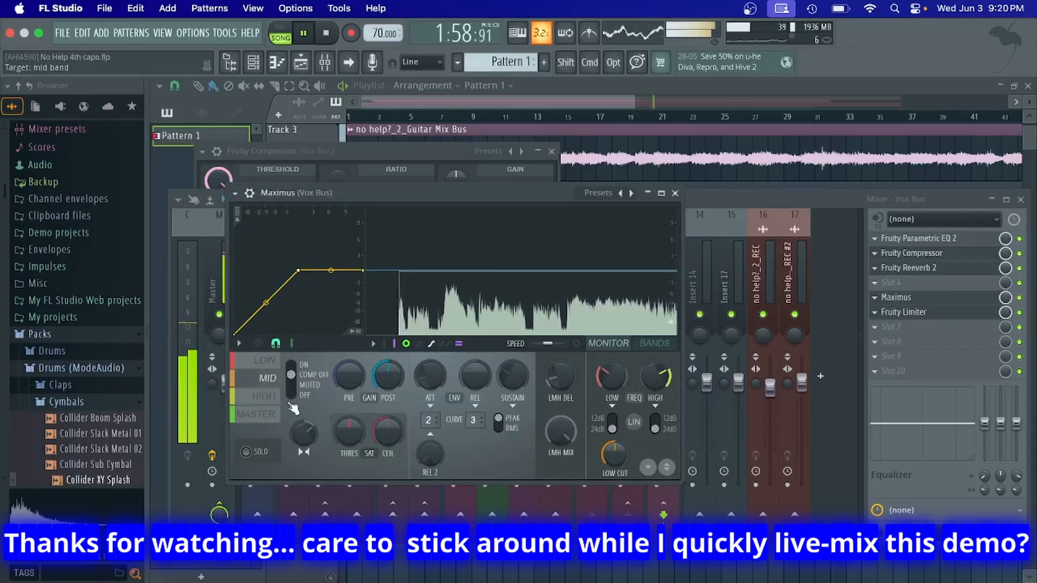
click(264, 361)
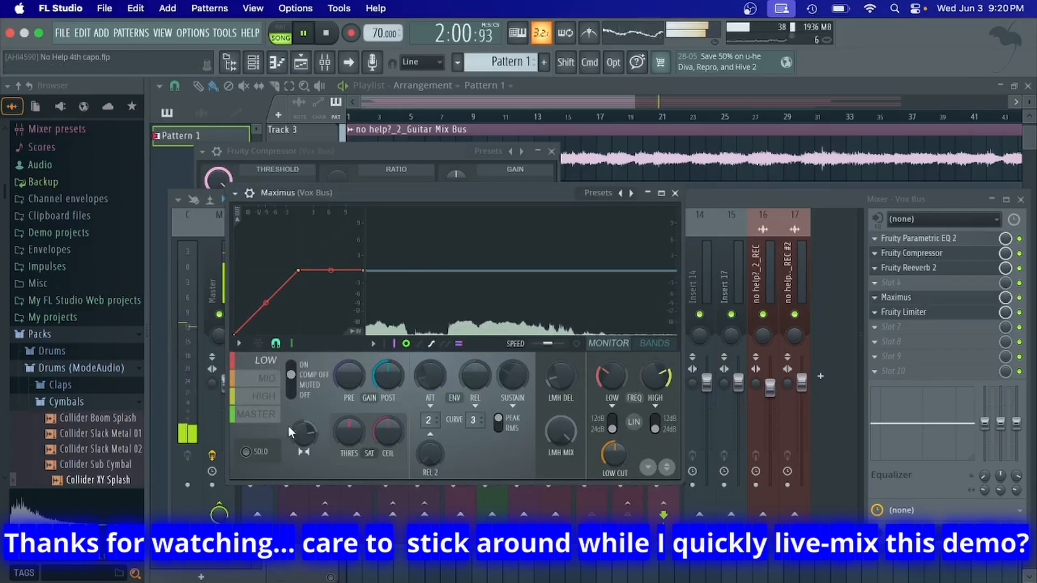
click(782, 195)
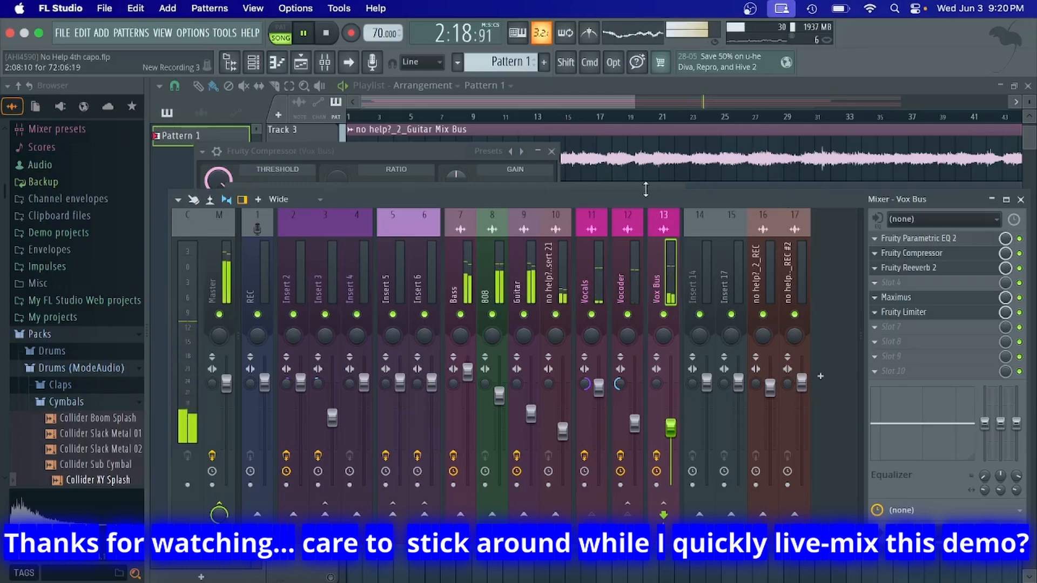
Load Fruity Parametric EQ 2 in slot 1 of the no help?_2_Insert 21 mixer track and make band 1 a high-pass filter.
click(556, 277)
click(876, 237)
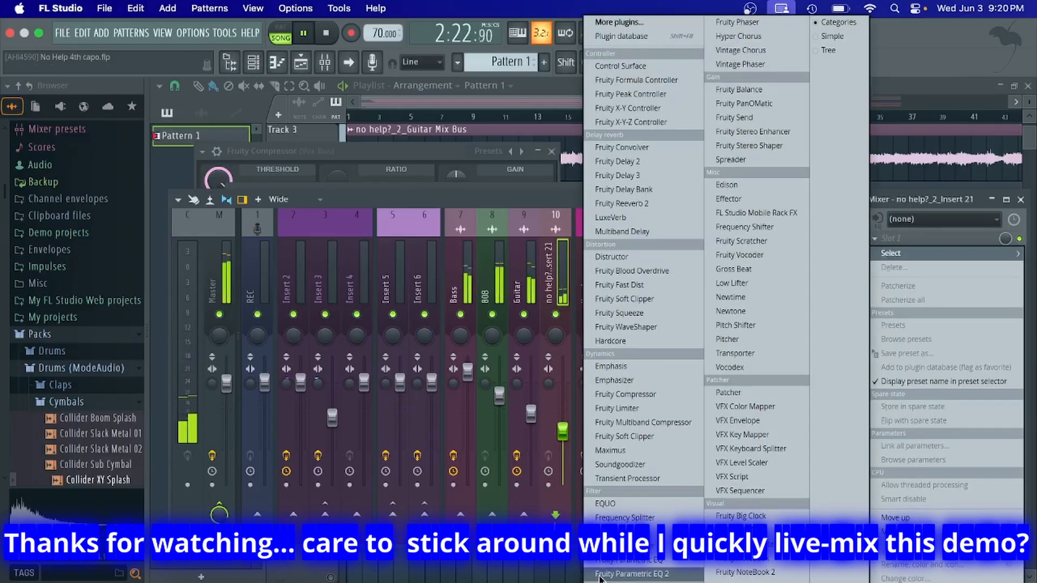
click(601, 575)
right_click(332, 353)
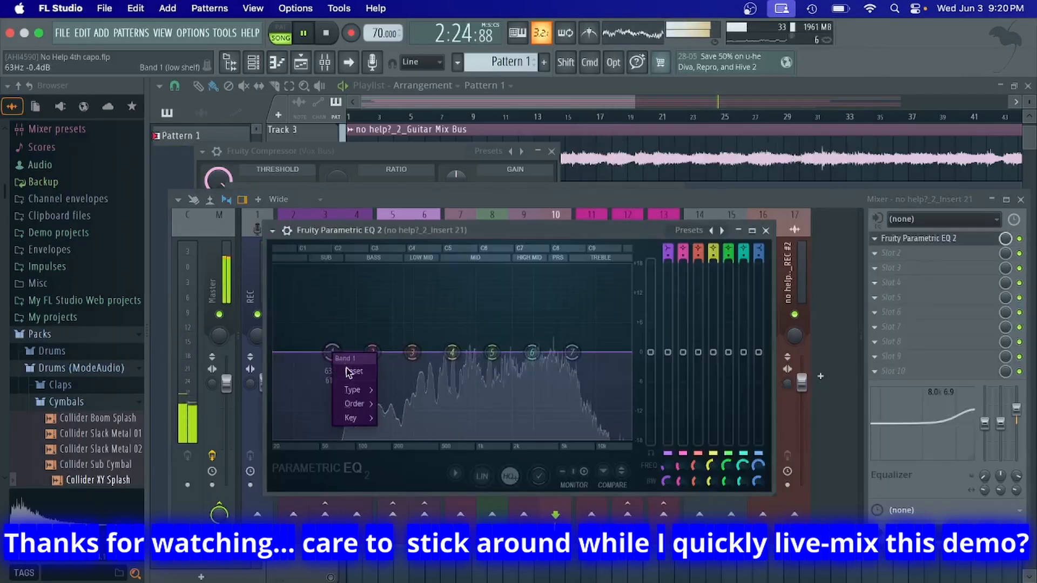
mouse_move(351, 389)
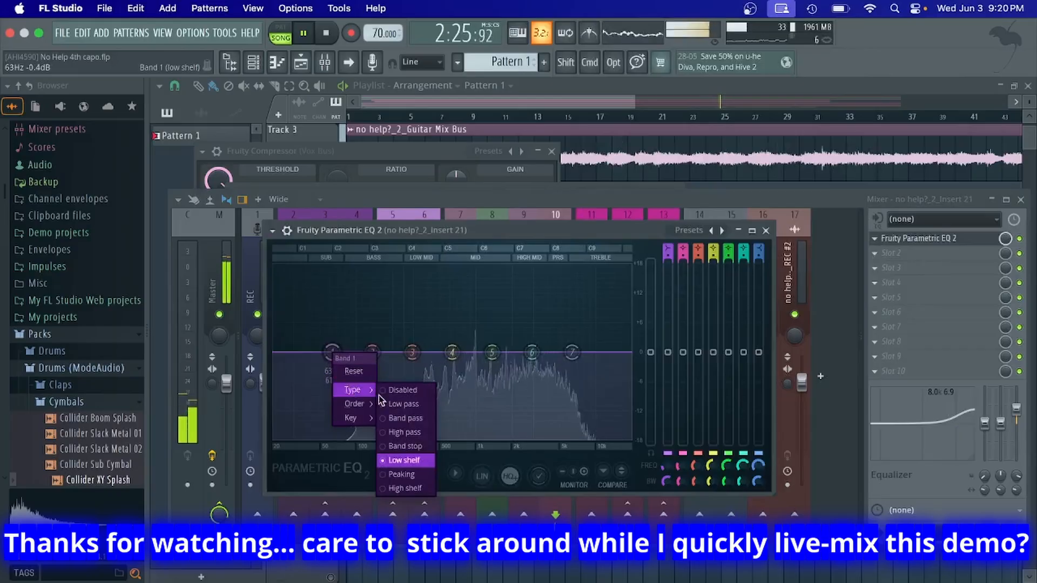
click(408, 432)
Move the high-pass band to about 200 Hz and boost the band 7 high shelf by 4.0 dB at about 1539 Hz.
drag(332, 354, 396, 352)
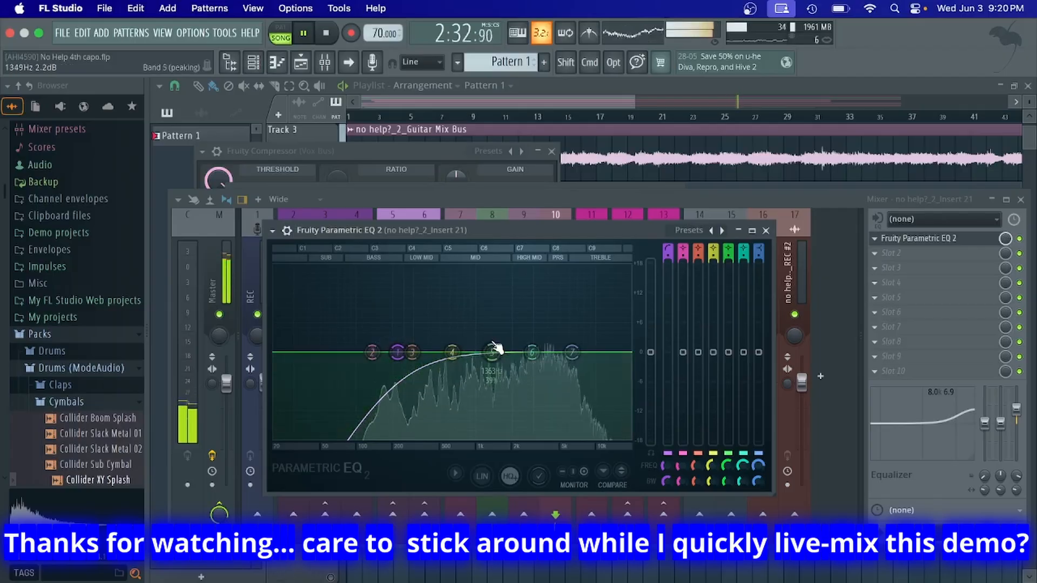
drag(572, 353, 498, 331)
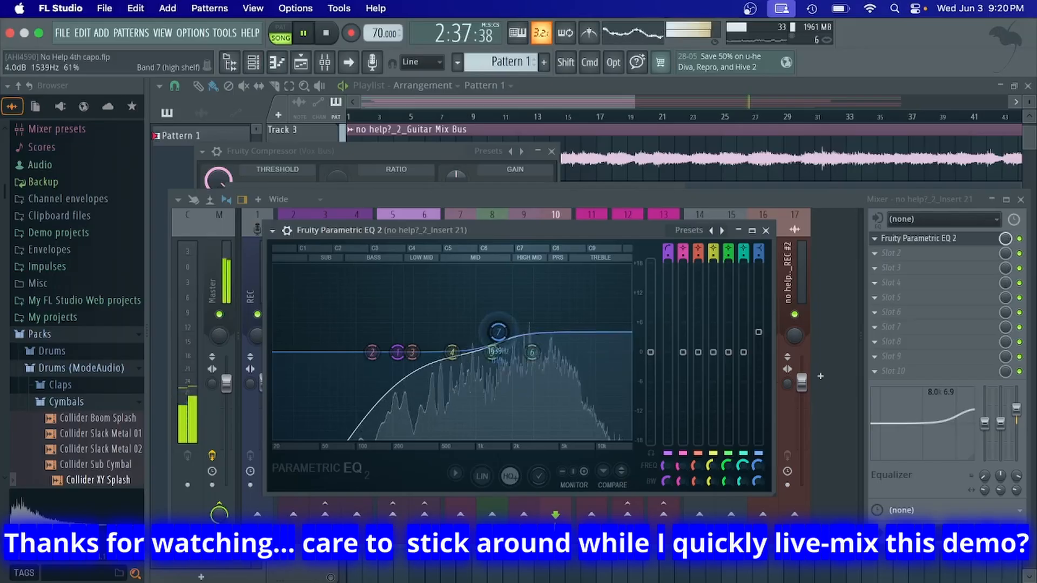
click(766, 231)
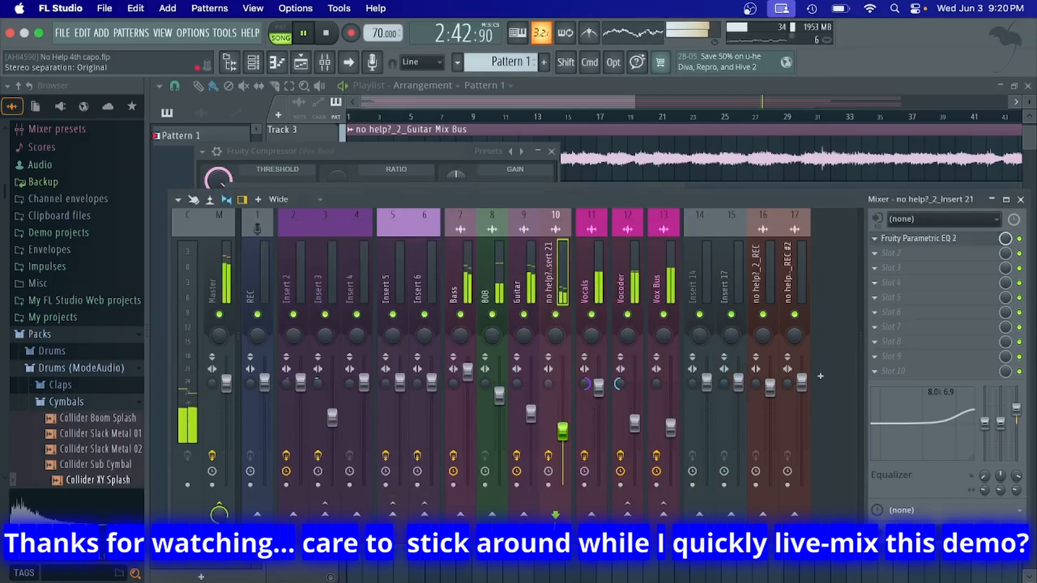
Adjust the stereo separation of the no help?_2_Insert 21 track and set the Bass track's separation to 30% merged.
click(453, 382)
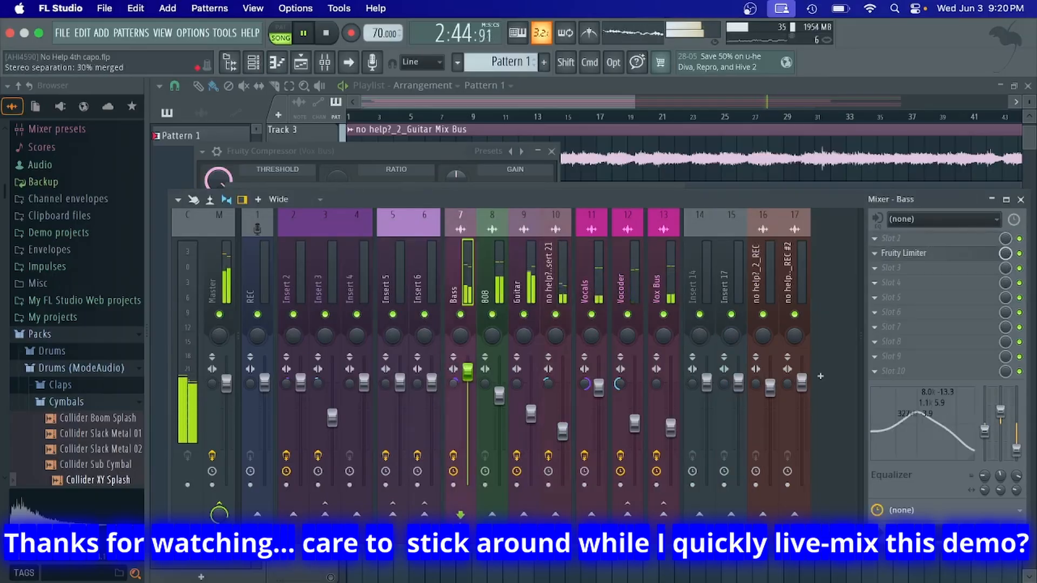
Load Maximus in the first effect slot of the 808 mixer track.
click(490, 297)
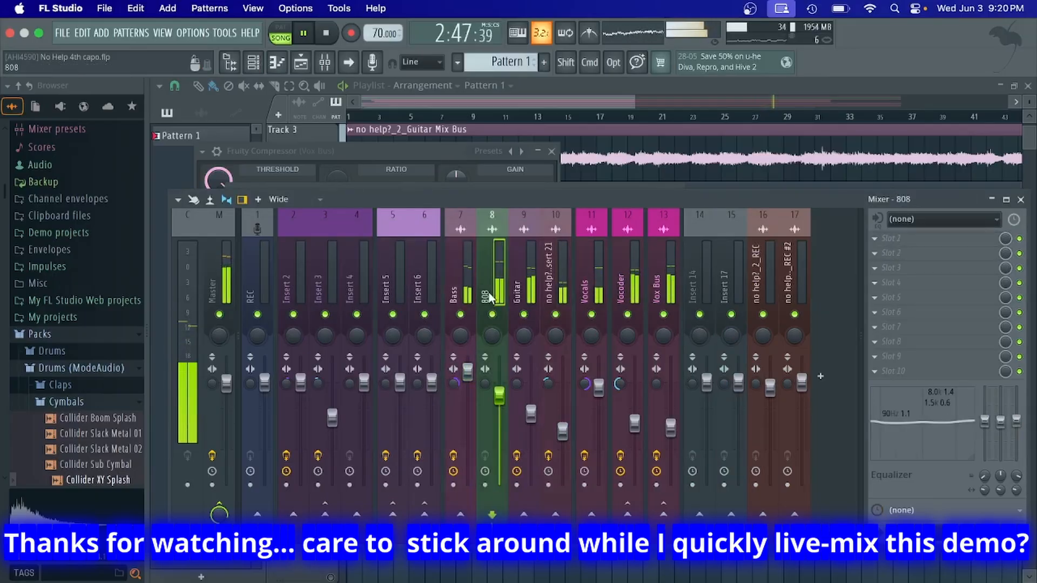
click(875, 241)
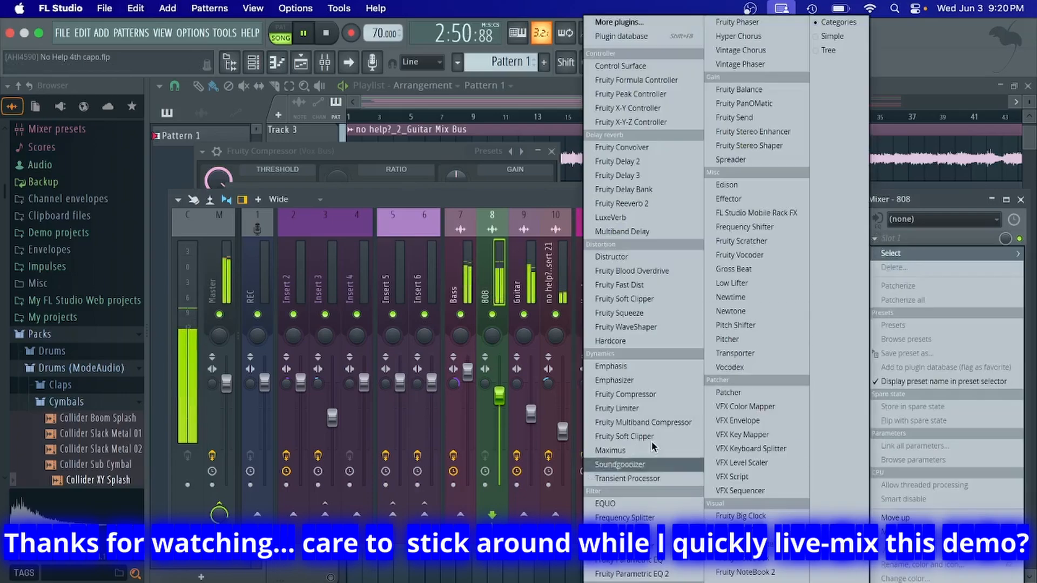
click(608, 450)
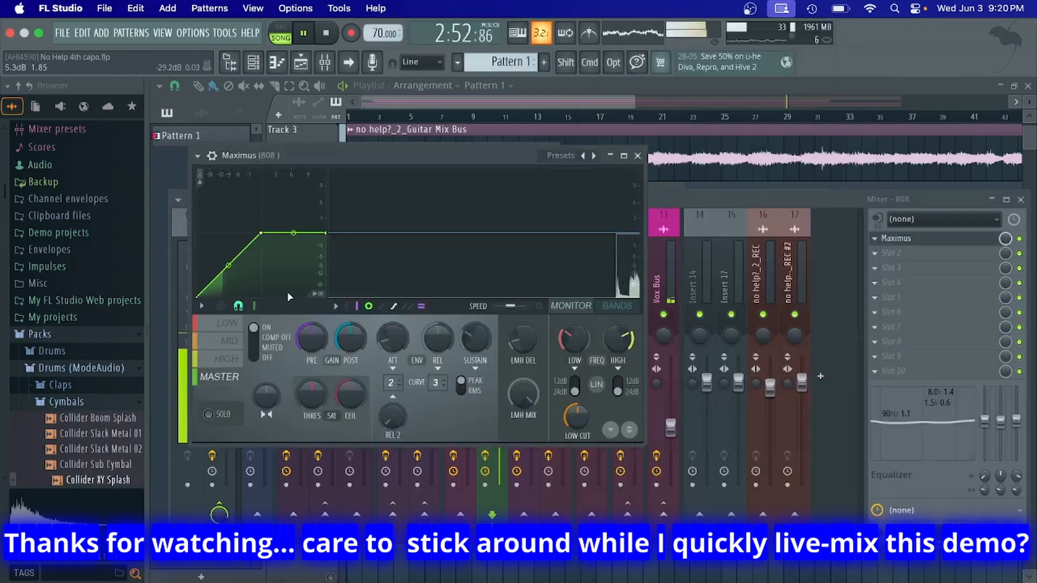
In Maximus on the 808 track, turn compression off for the low band and set its stereo separation to 100% merged.
click(272, 347)
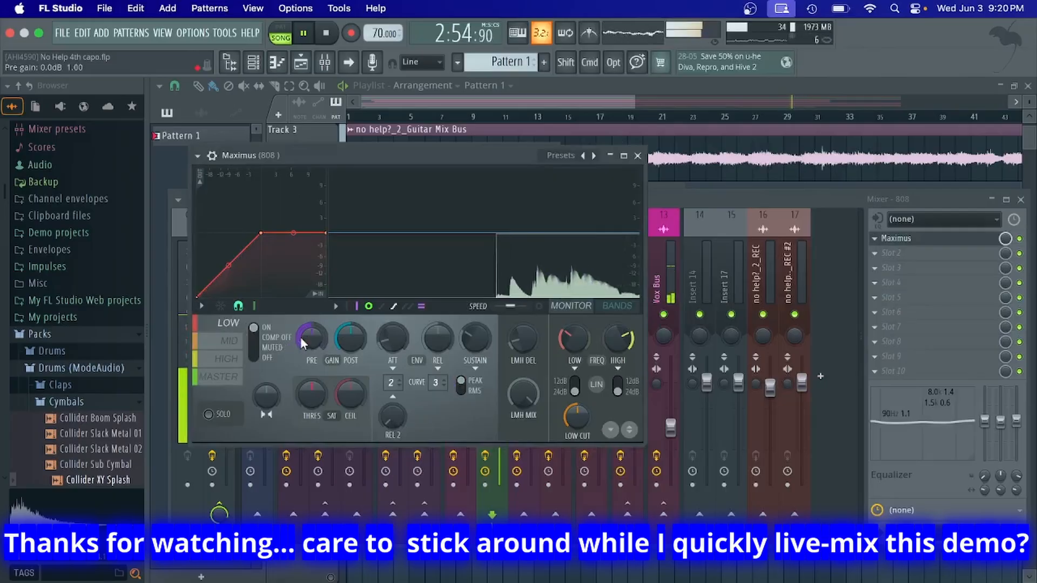
click(273, 338)
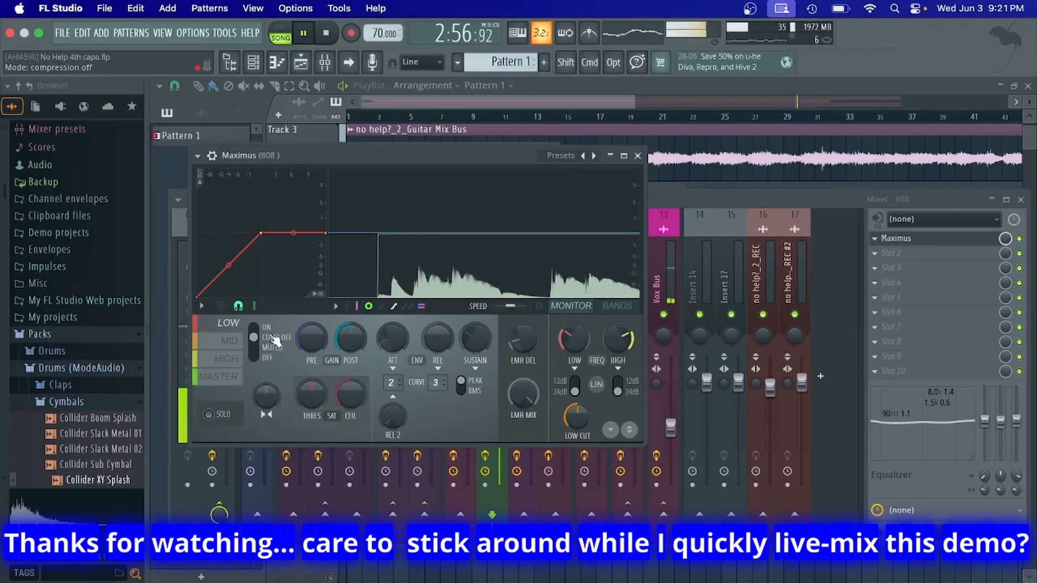
drag(267, 396, 267, 335)
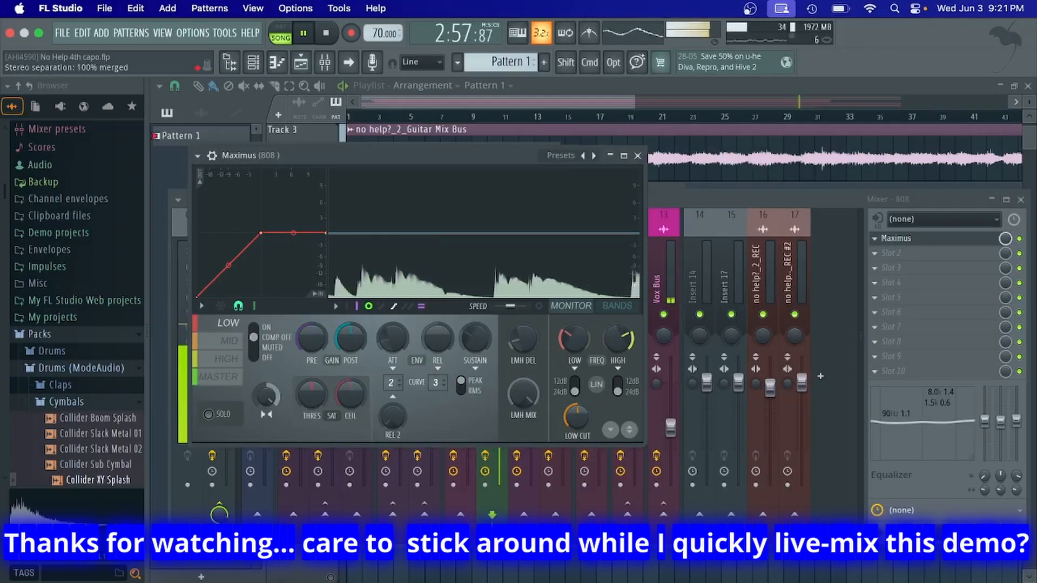
Turn compression off for the mid and high bands, set the mid band's stereo separation to 46% merged, and close Maximus.
click(229, 341)
click(254, 338)
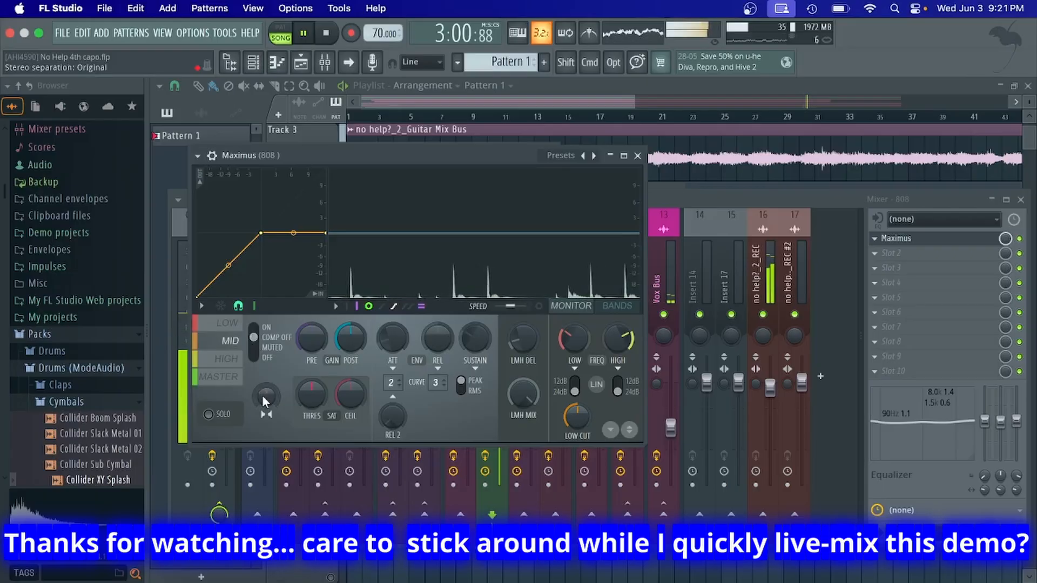
drag(261, 394, 261, 421)
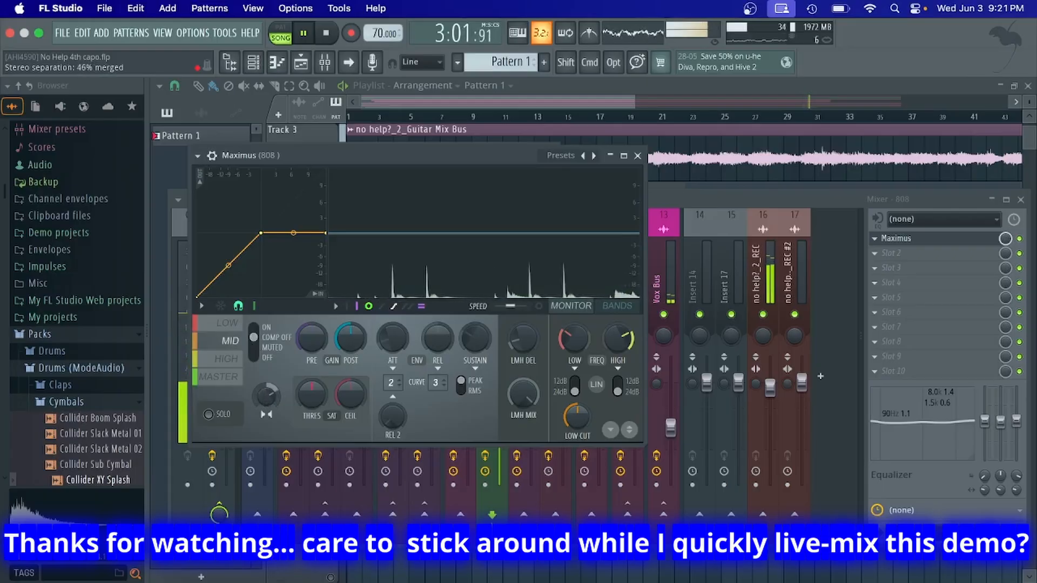
click(227, 359)
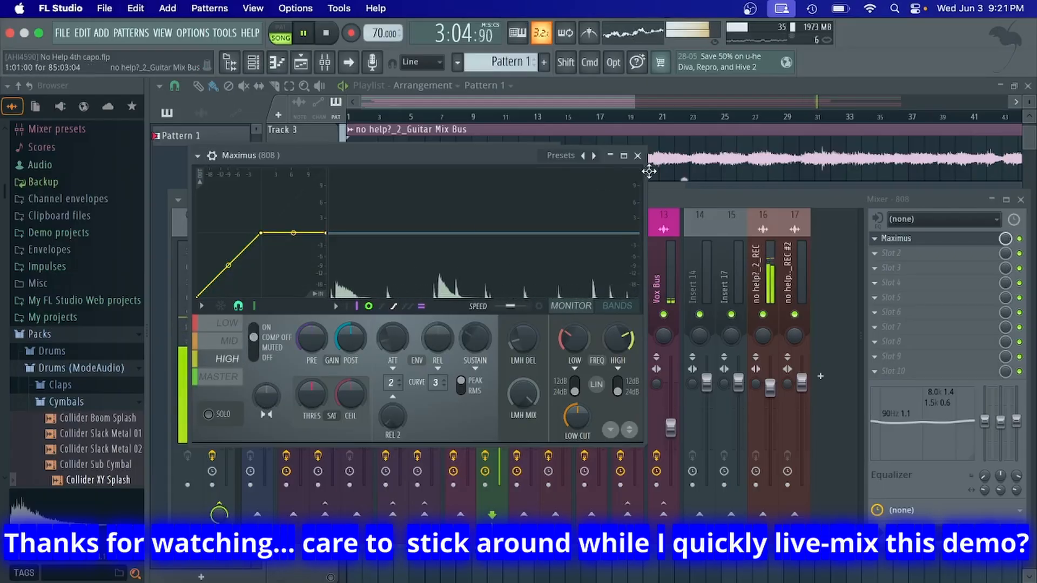
click(637, 154)
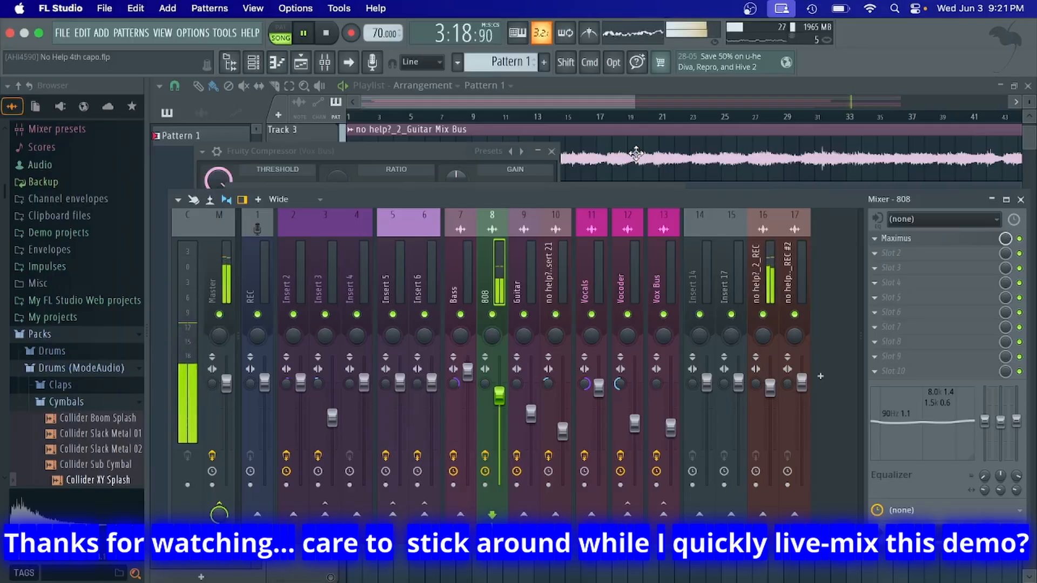
Undo the last level change on the no help?_2_REC mixer track and stop playback.
click(759, 280)
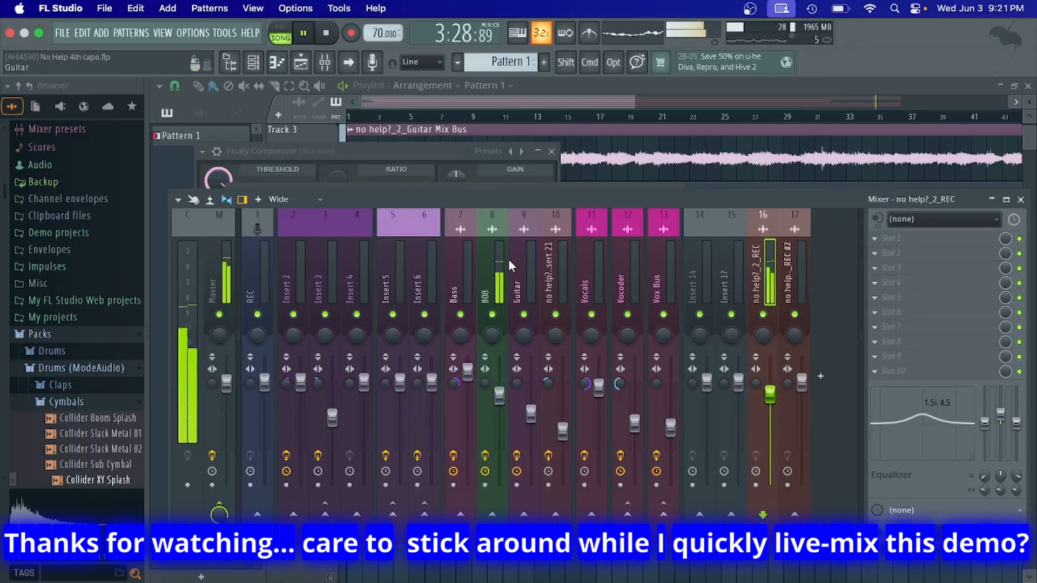
key(super+z)
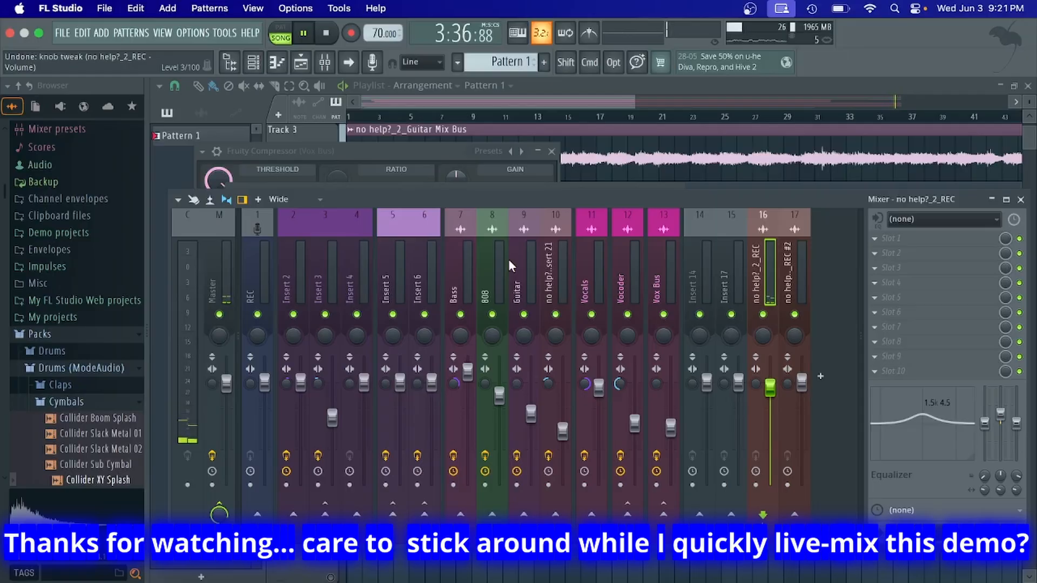
key(space)
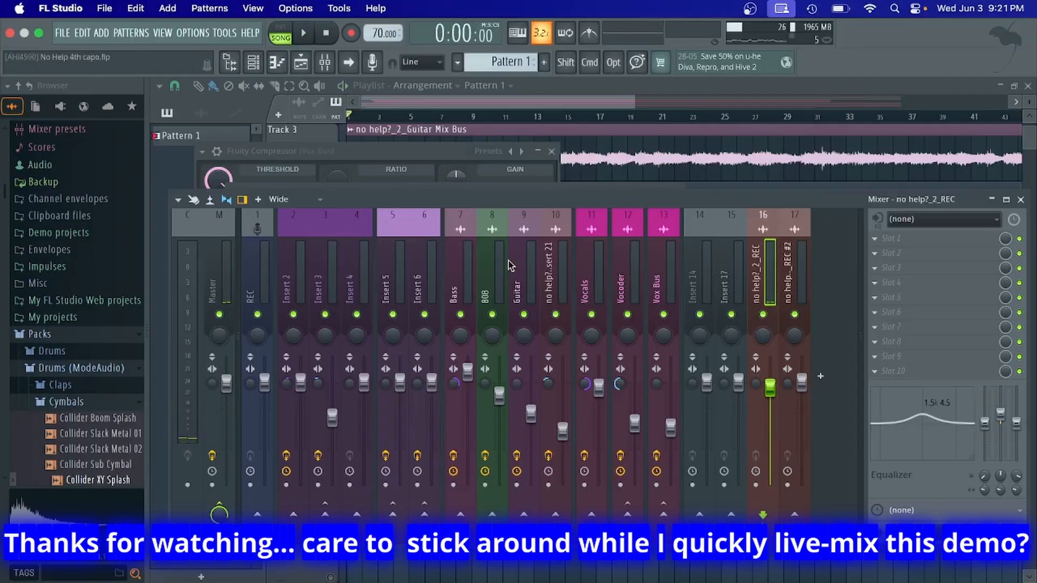